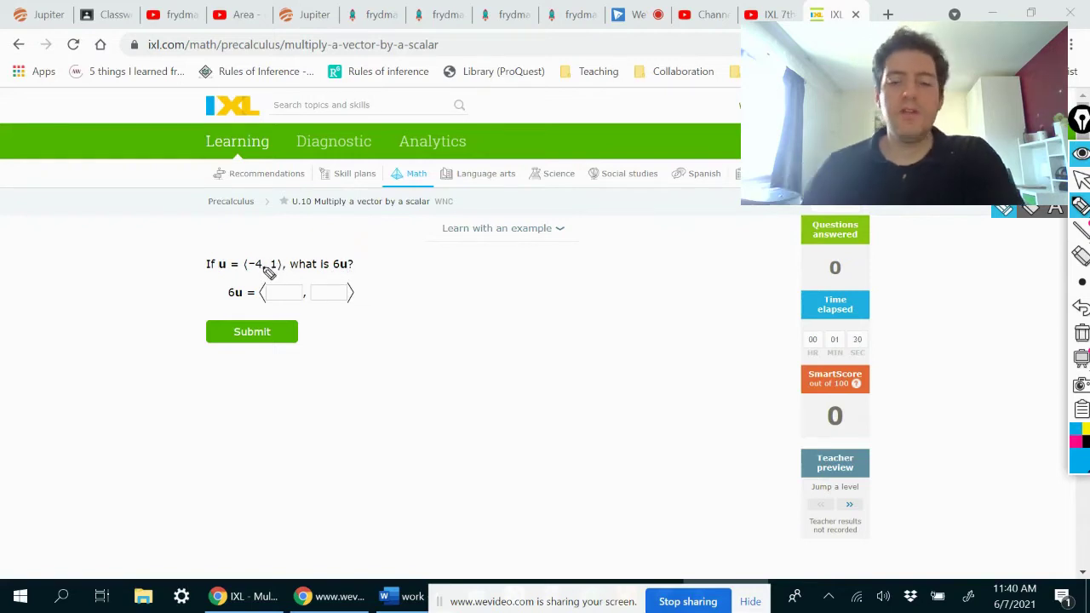
Step: Answer the 6u question with the components -24 and 6, and submit it
click(287, 291)
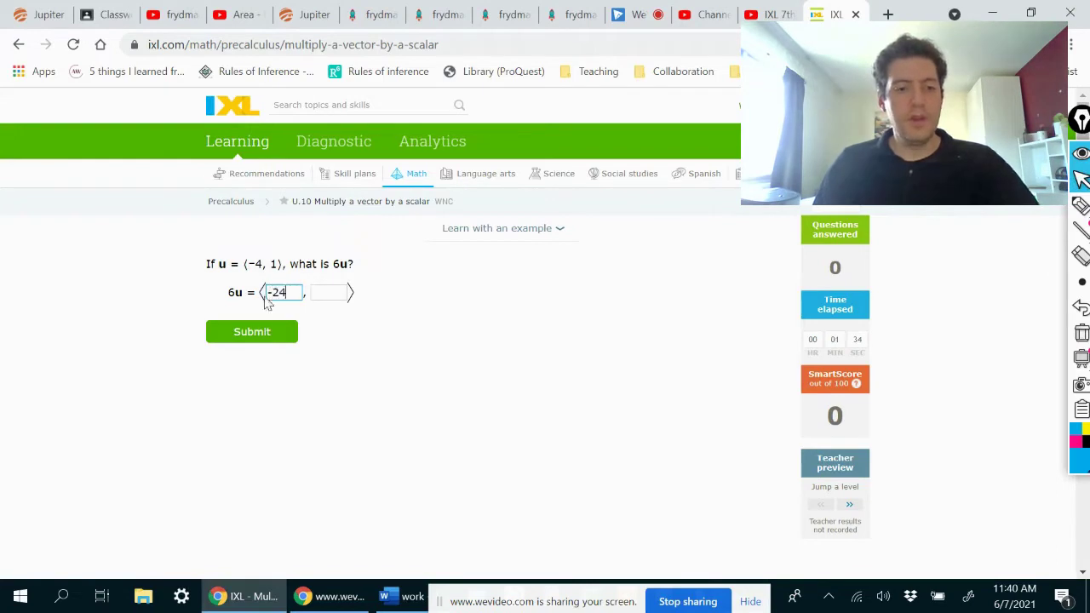
click(328, 292)
text(6)
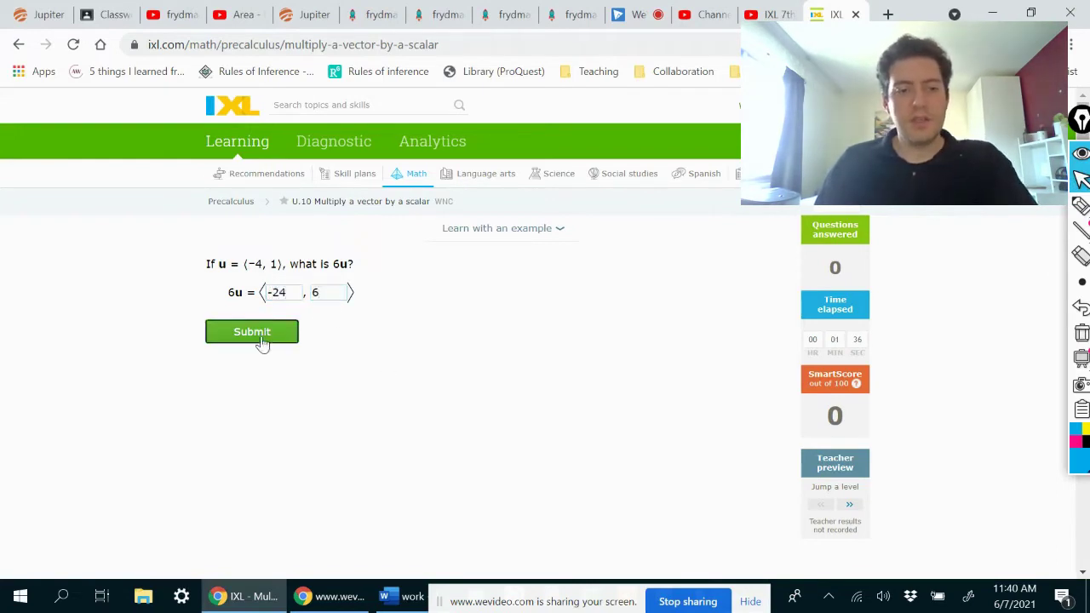
click(263, 338)
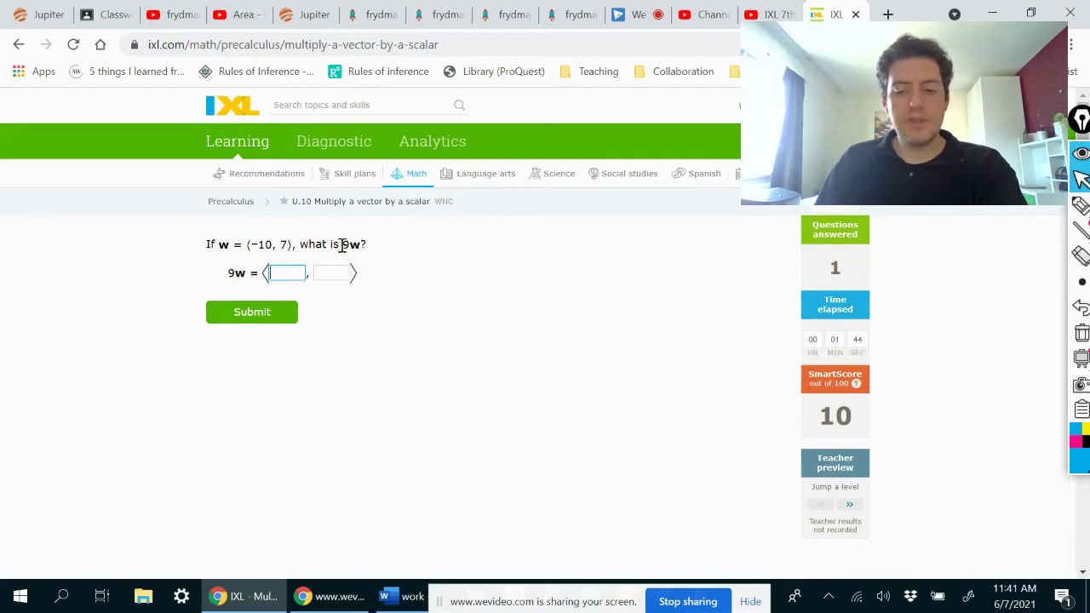
Step: Answer the 9w question with the components -90 and 63, and submit it
text(-90)
click(328, 272)
text(63)
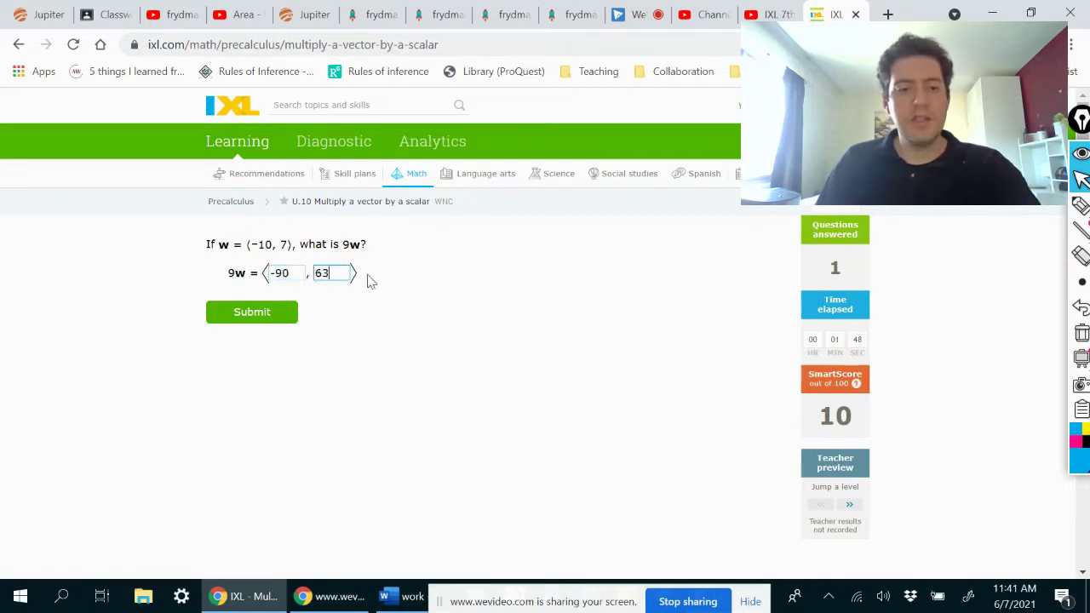
click(265, 320)
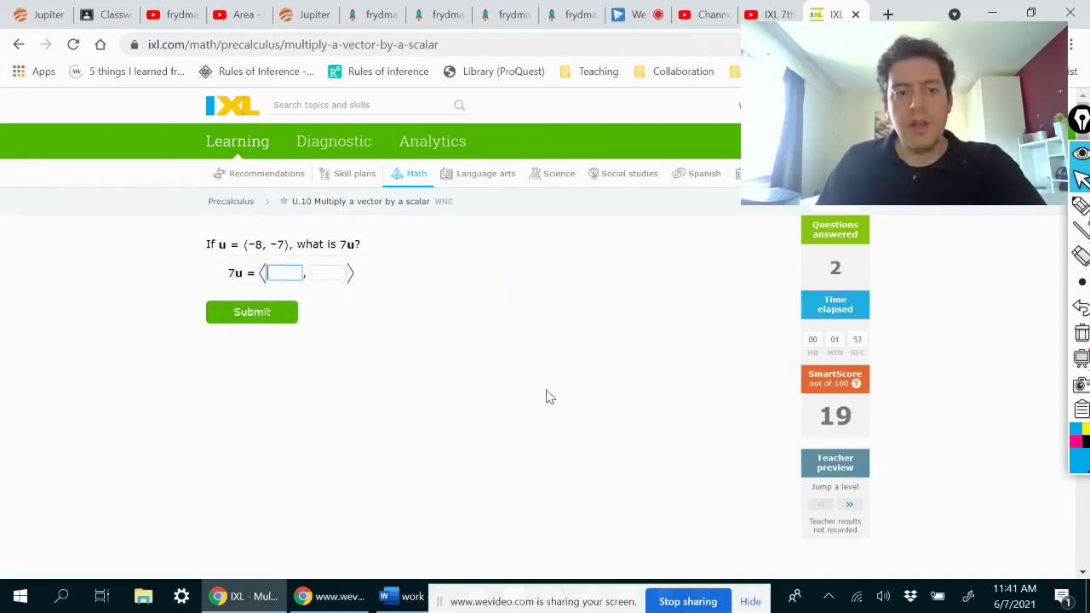
Step: Jump ahead one level, then answer the 7u question with the components -56 and -49 and submit it
click(856, 512)
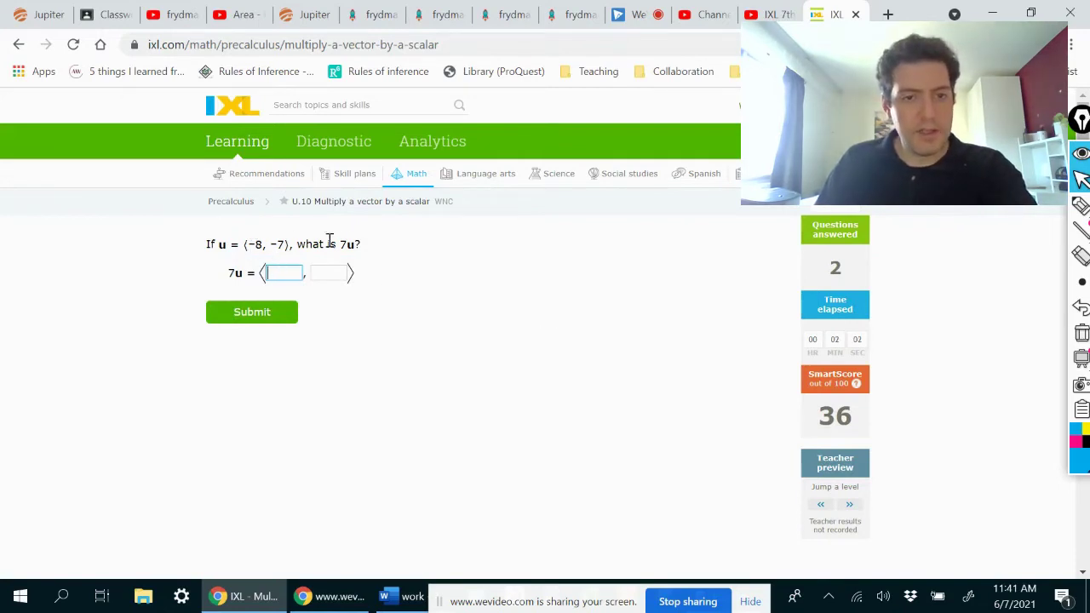
text(56)
click(329, 271)
text(-49)
click(255, 312)
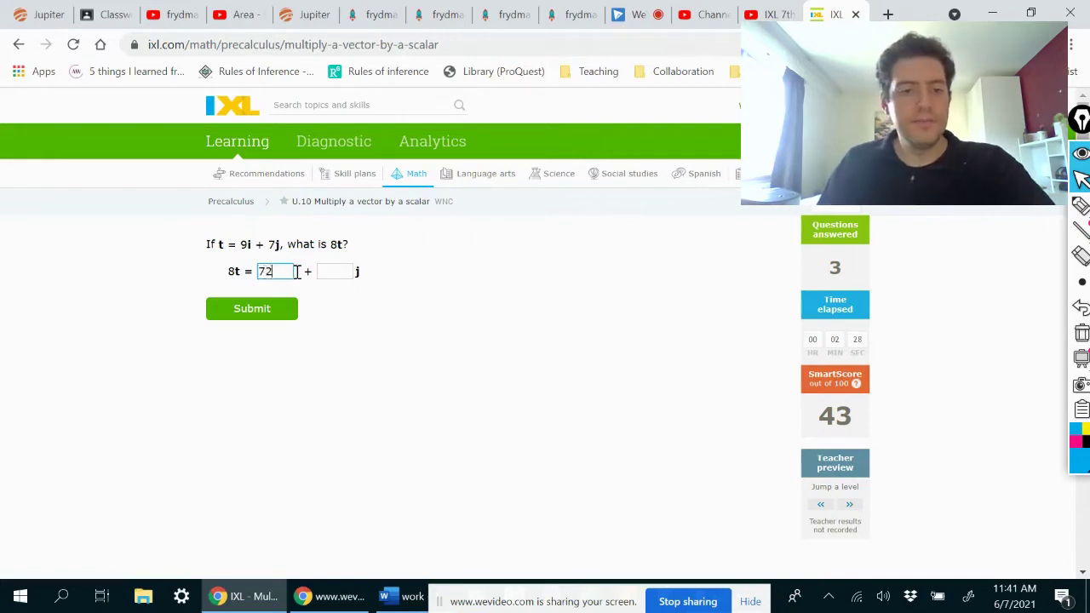
Step: Complete the 8t answer as 72i + 56j and submit it
drag(304, 271, 299, 271)
drag(370, 283, 335, 271)
click(330, 270)
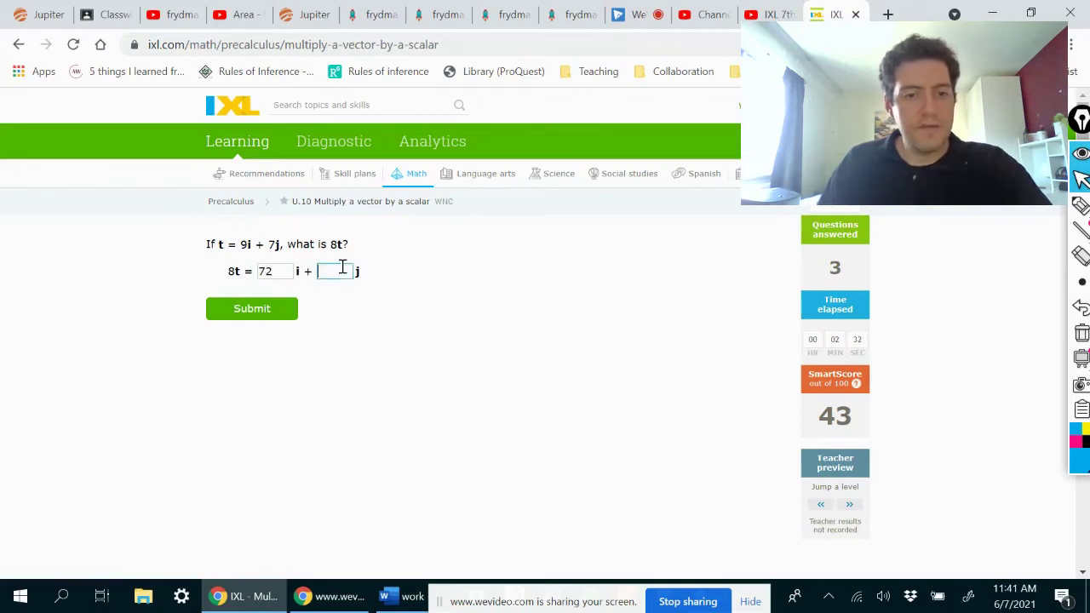
text(56)
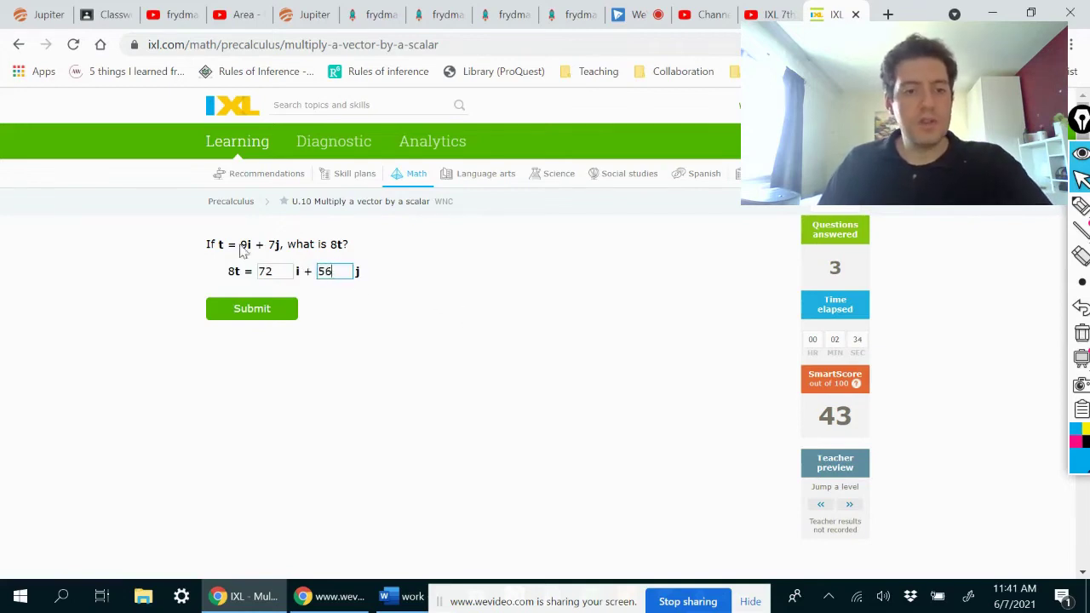
drag(241, 245, 249, 246)
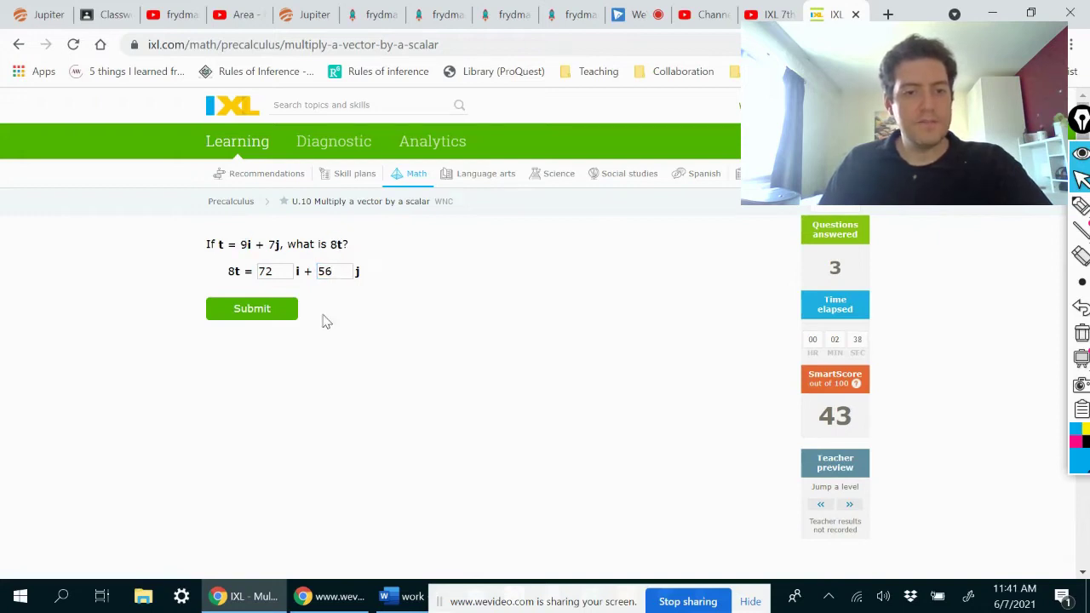
click(266, 315)
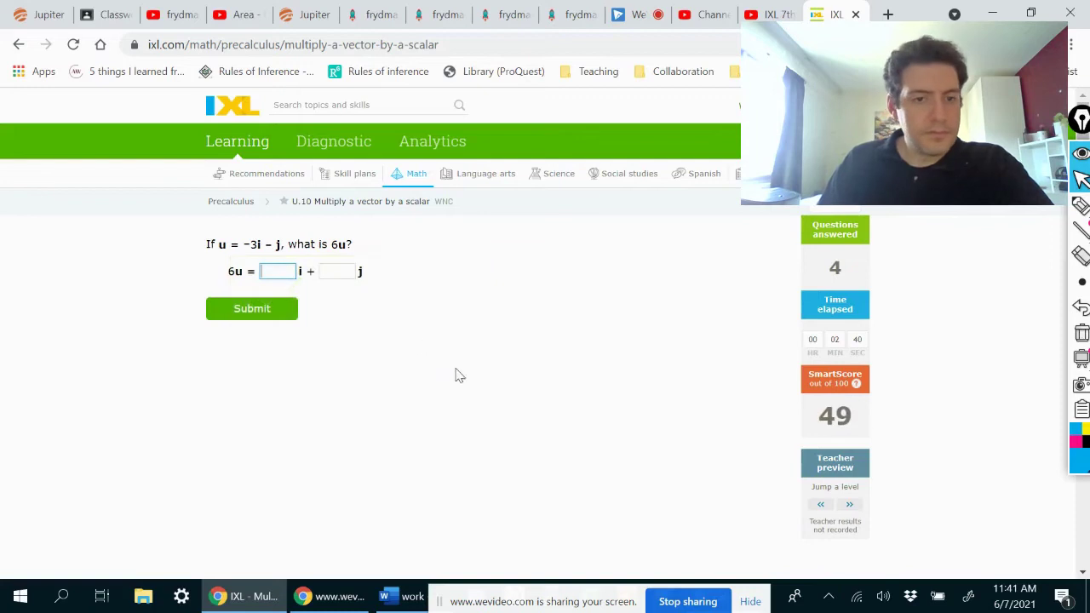
Step: Answer the 6u question with -18 for the i component and -6 for the j component, and submit it
text(18)
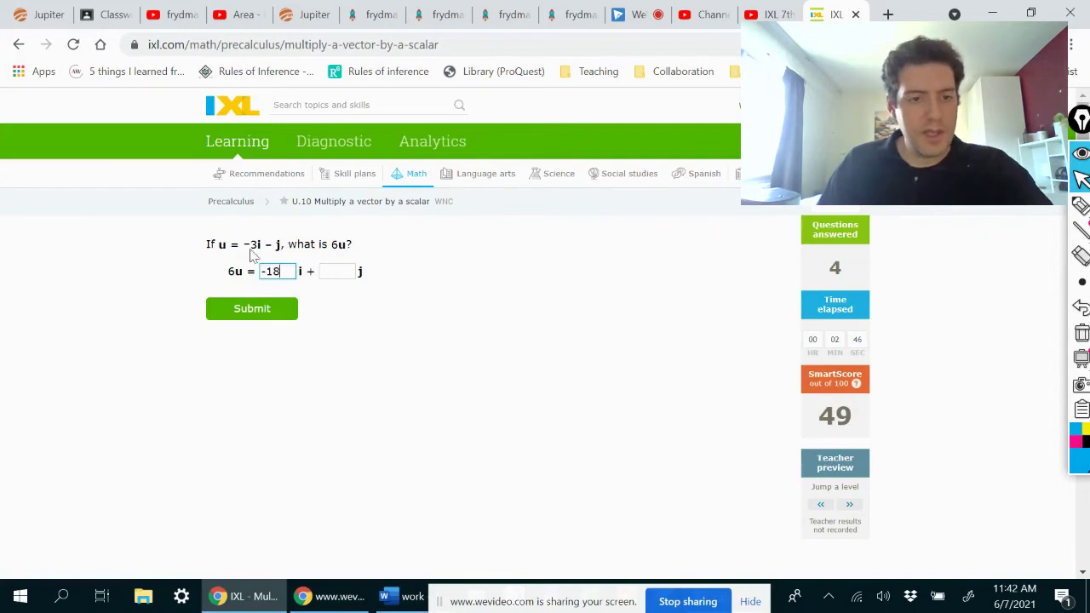
click(336, 271)
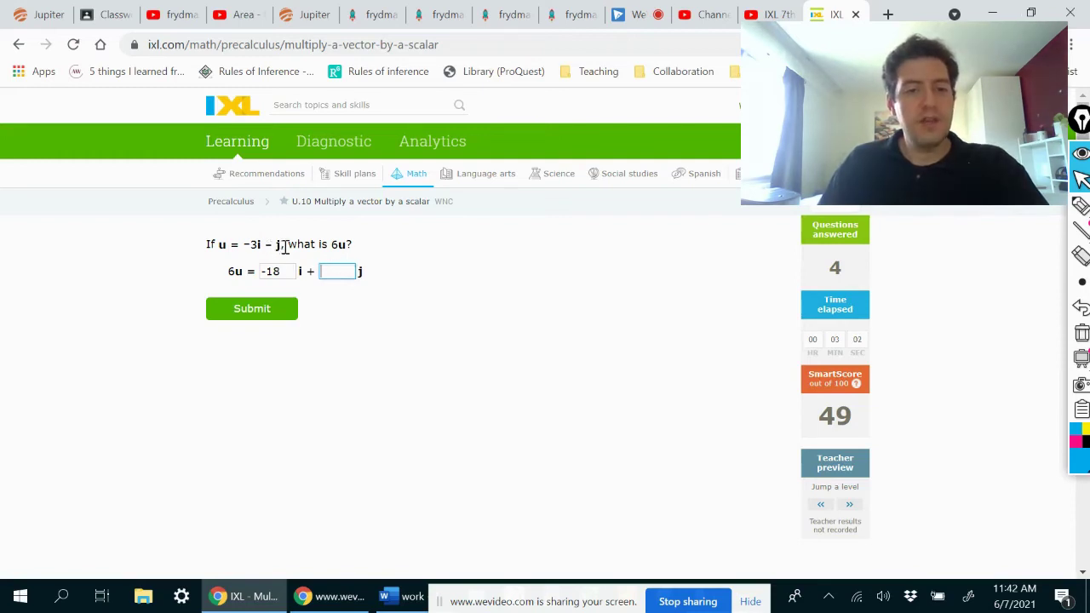
text(-6)
click(278, 314)
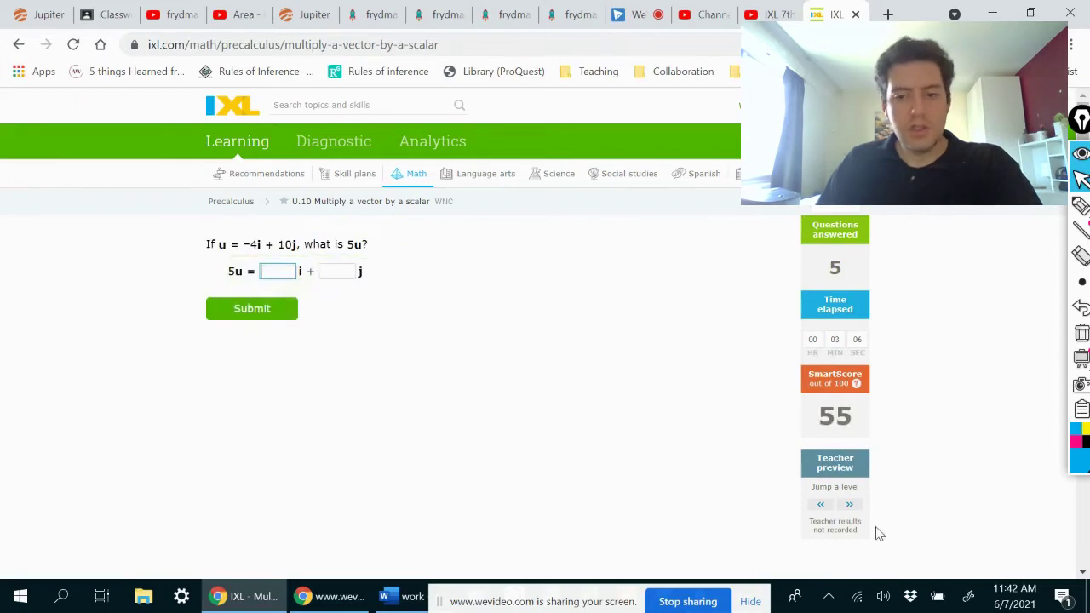
Step: Jump ahead one level to the question that asks for a graph of 4u
click(849, 504)
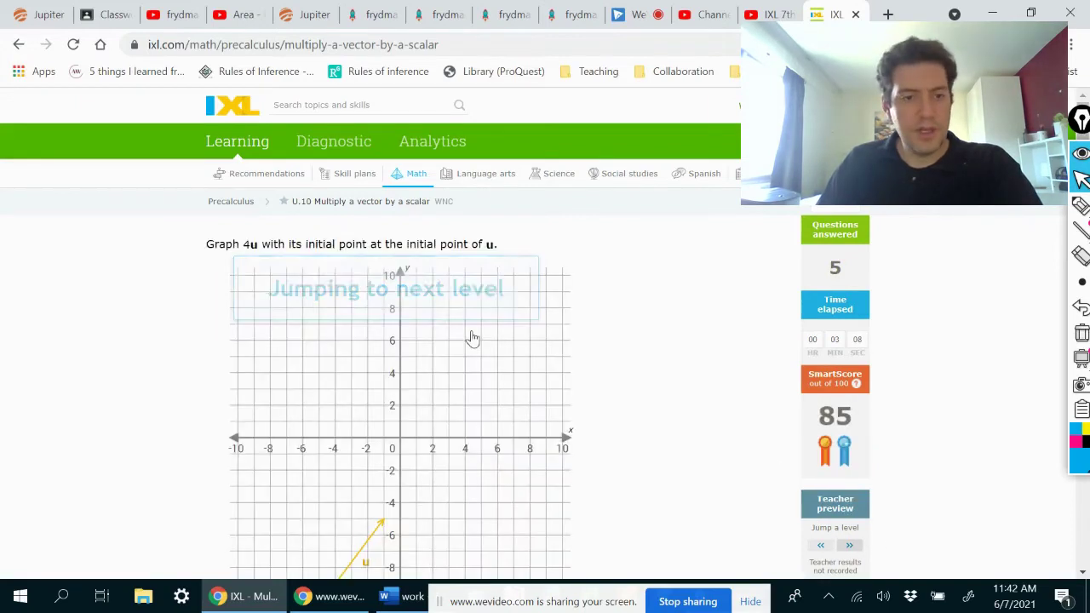
scroll(557, 362, down, 1)
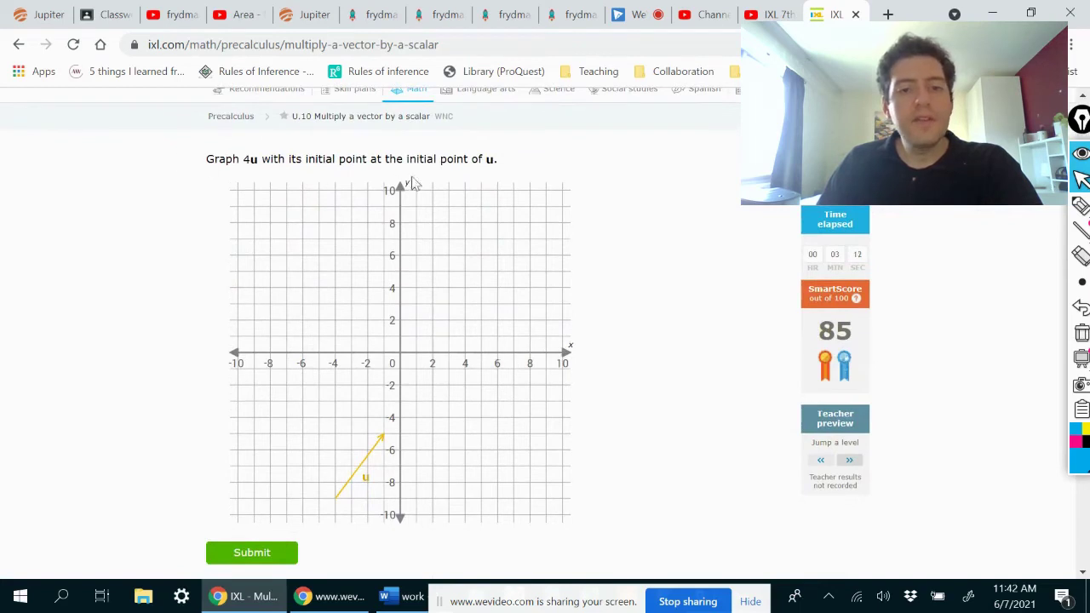
scroll(584, 227, down, 1)
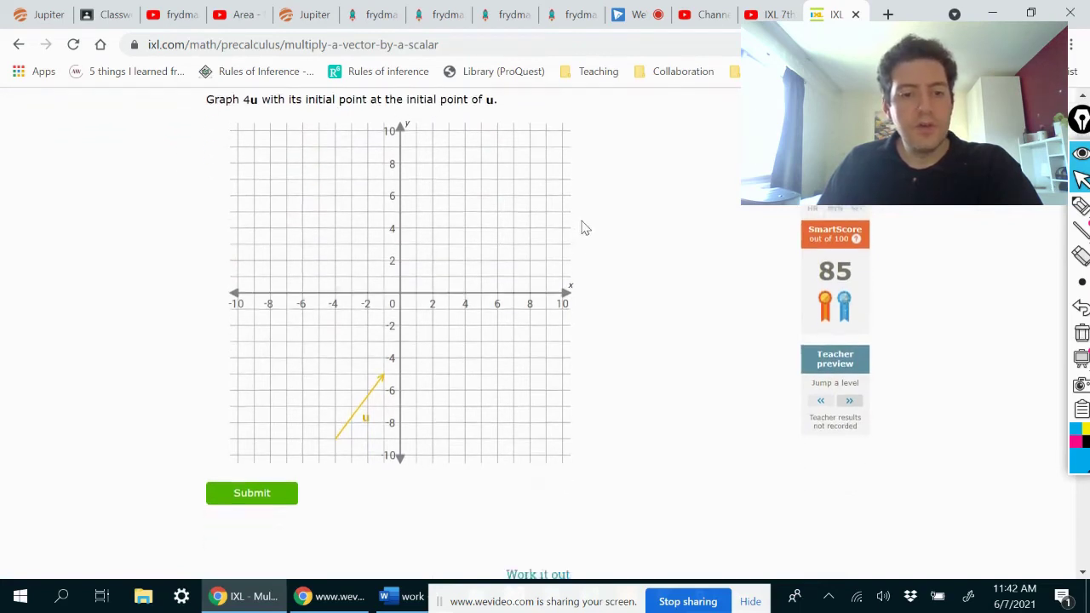
scroll(509, 370, up, 1)
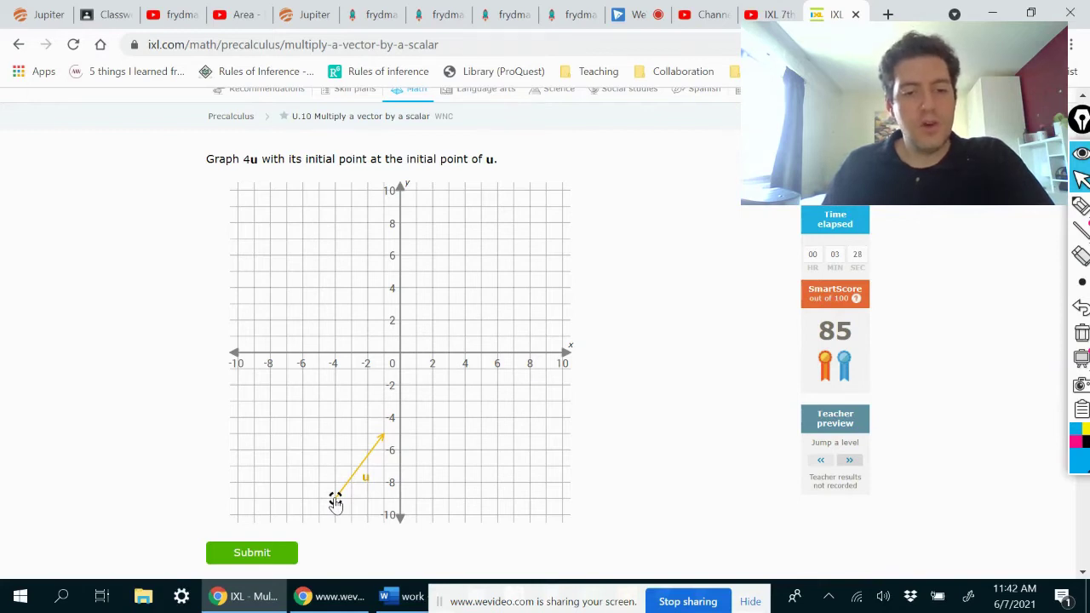
drag(340, 494, 341, 503)
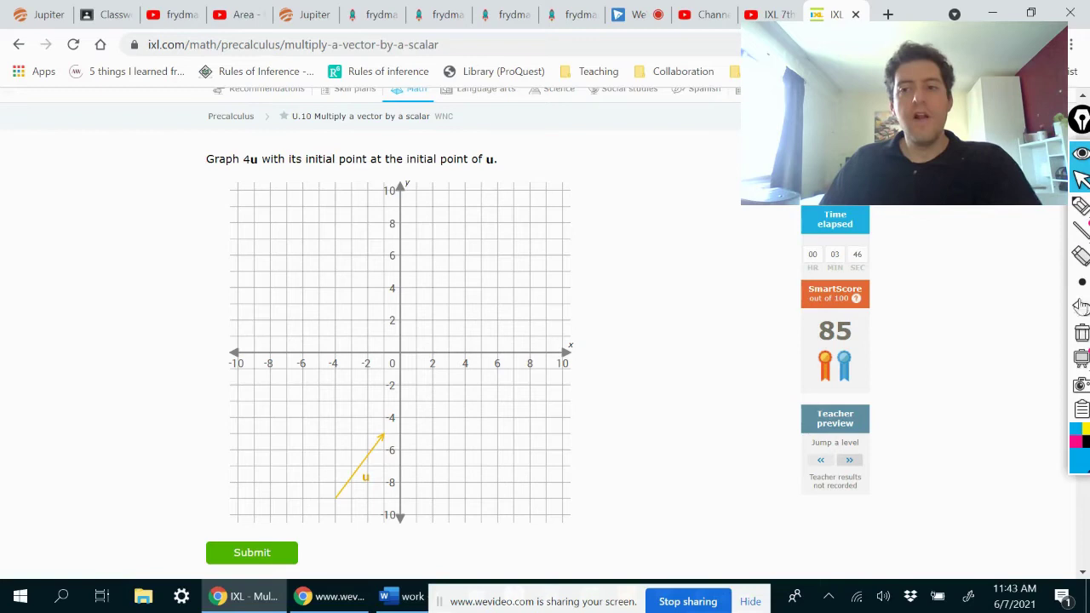
click(1080, 205)
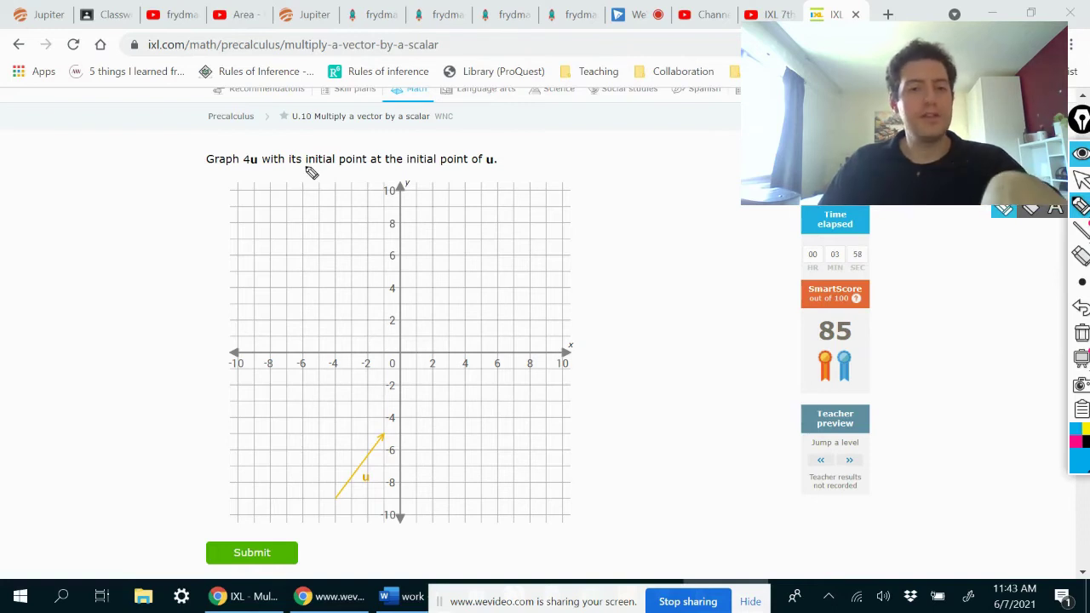
click(1080, 182)
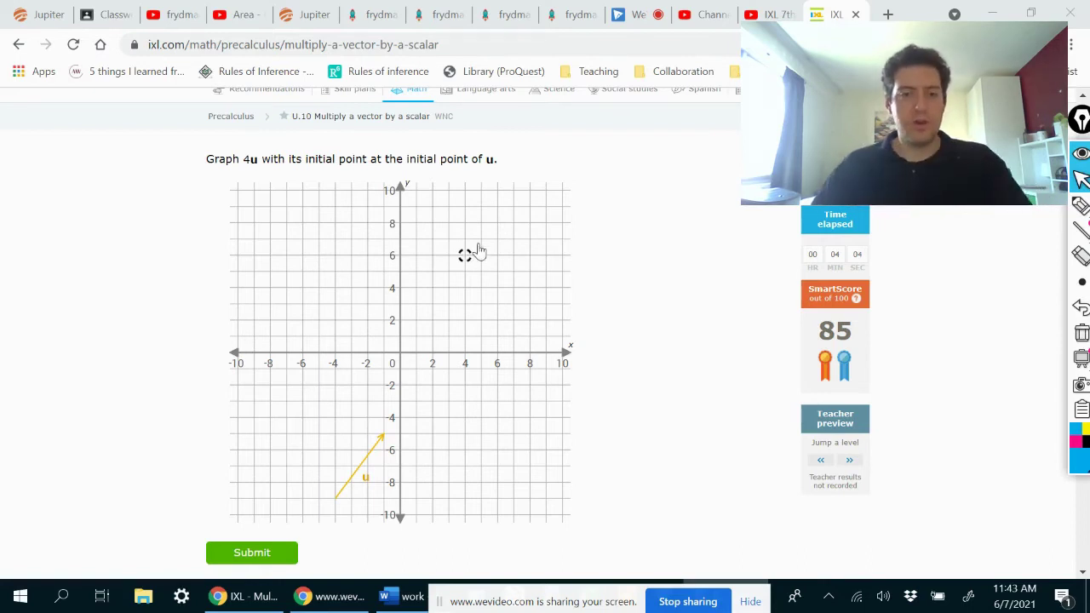
Step: Graph 4u as a vector from the initial point of u at (-4, -9) to (8, 7)
click(336, 499)
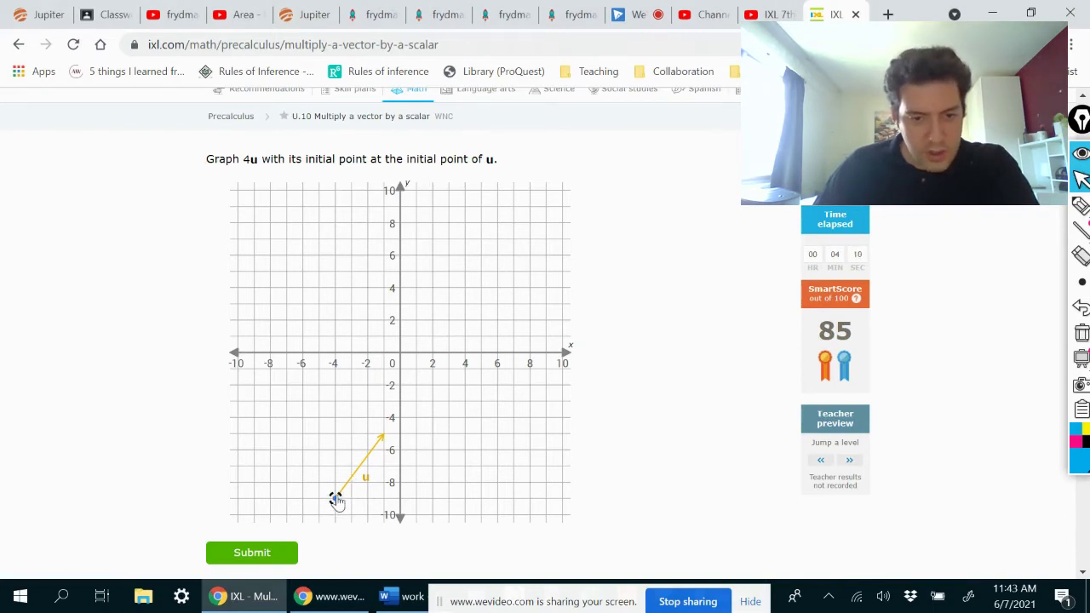
drag(336, 499, 381, 499)
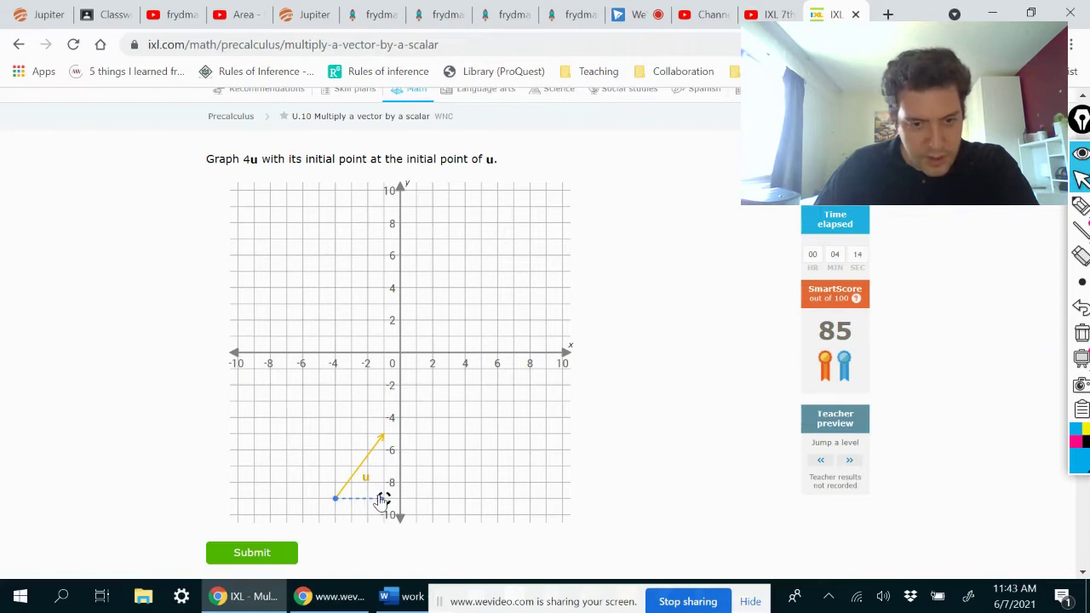
drag(381, 499, 336, 438)
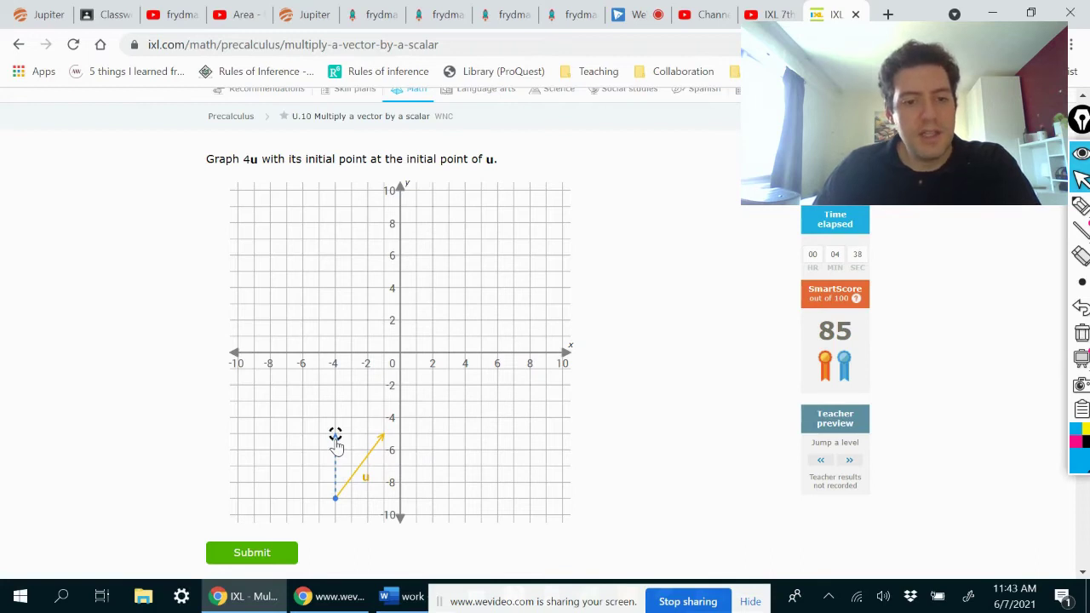
drag(337, 442, 531, 244)
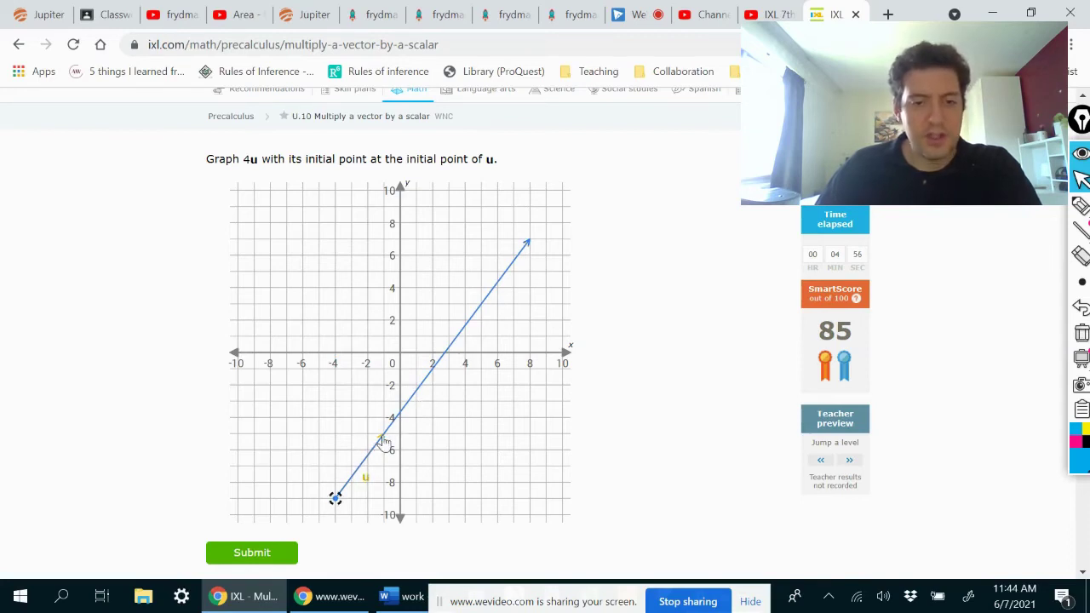
Step: Mark the initial point of 4u at (-4, -9) with the annotation pen, and submit the graph
click(1080, 205)
mouse_move(1082, 282)
click(958, 290)
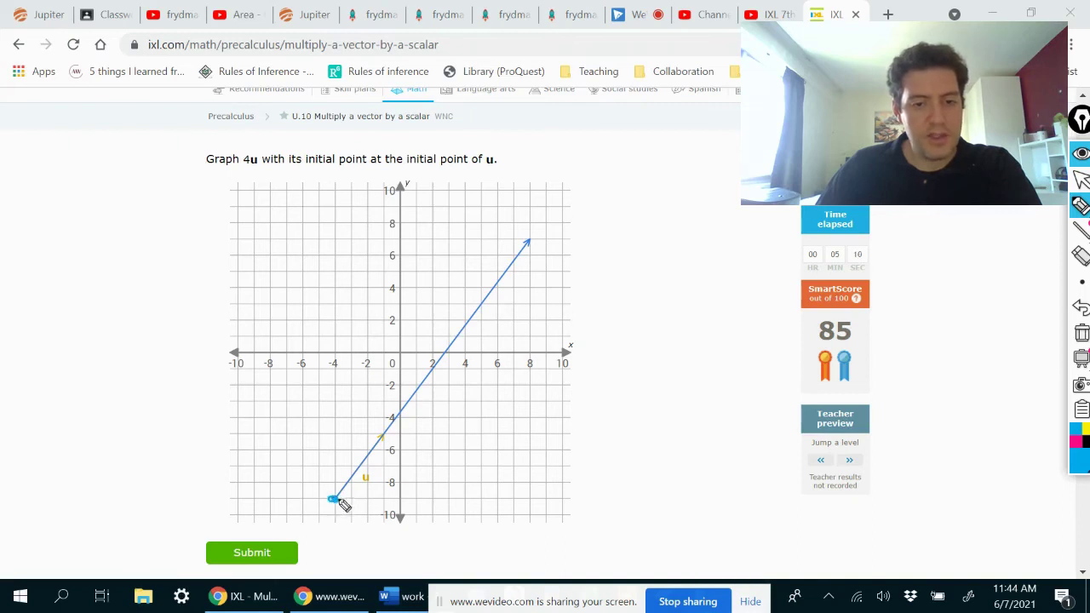
click(248, 558)
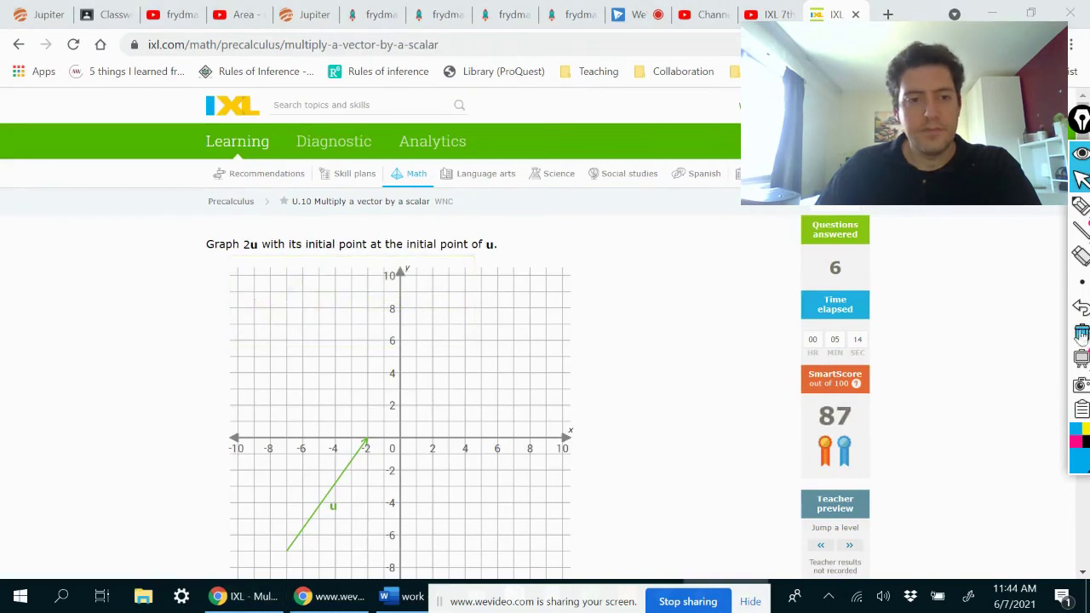
Step: Graph 2u as a vector from (-7, -7) to (3, 7) and submit the graph
scroll(827, 308, down, 1)
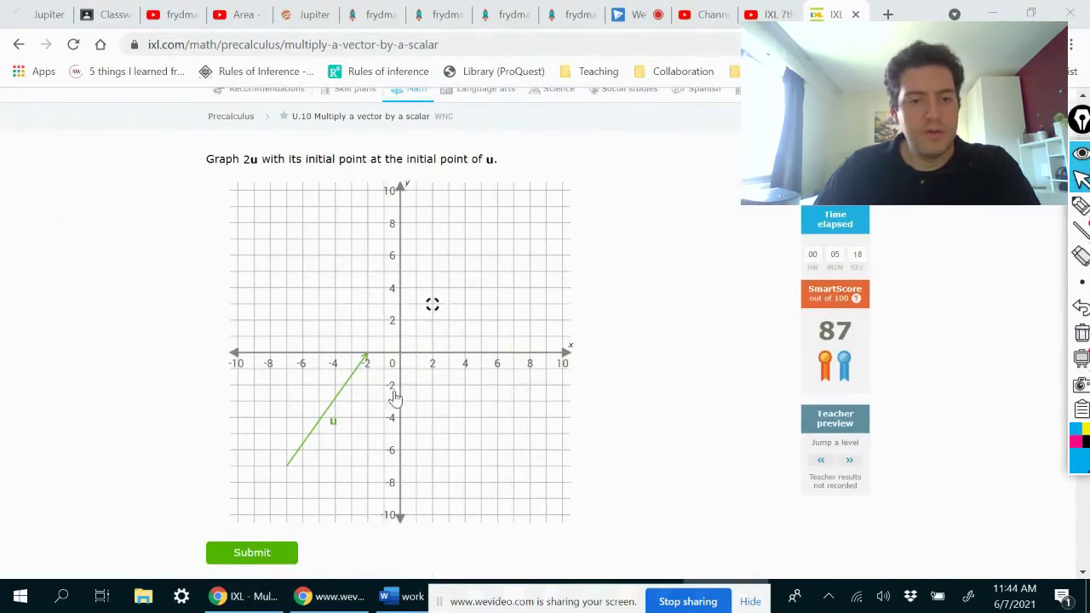
click(289, 467)
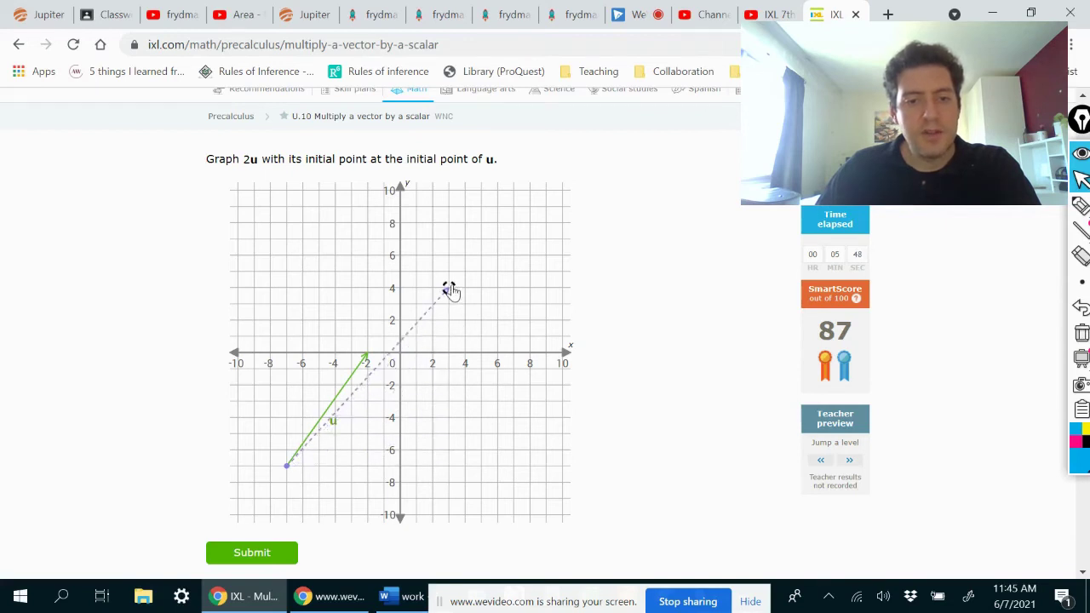
click(449, 242)
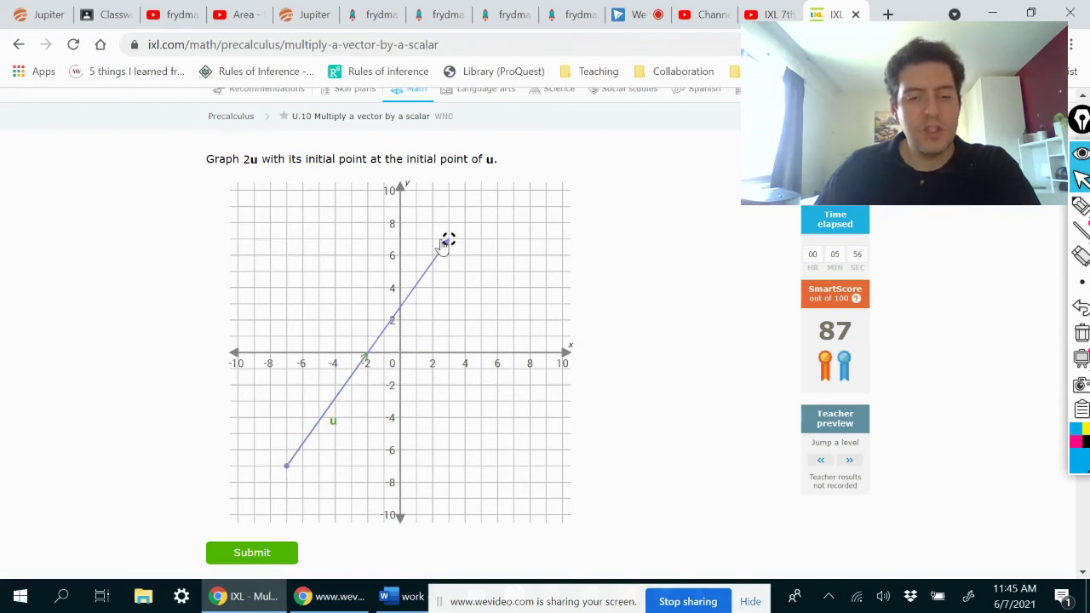
click(1079, 205)
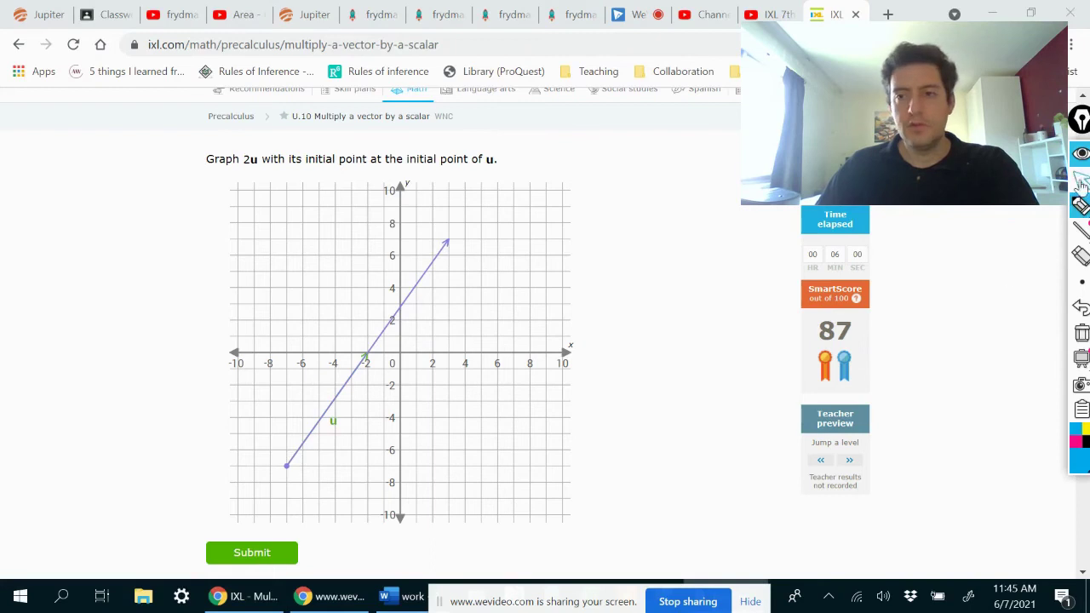
click(246, 555)
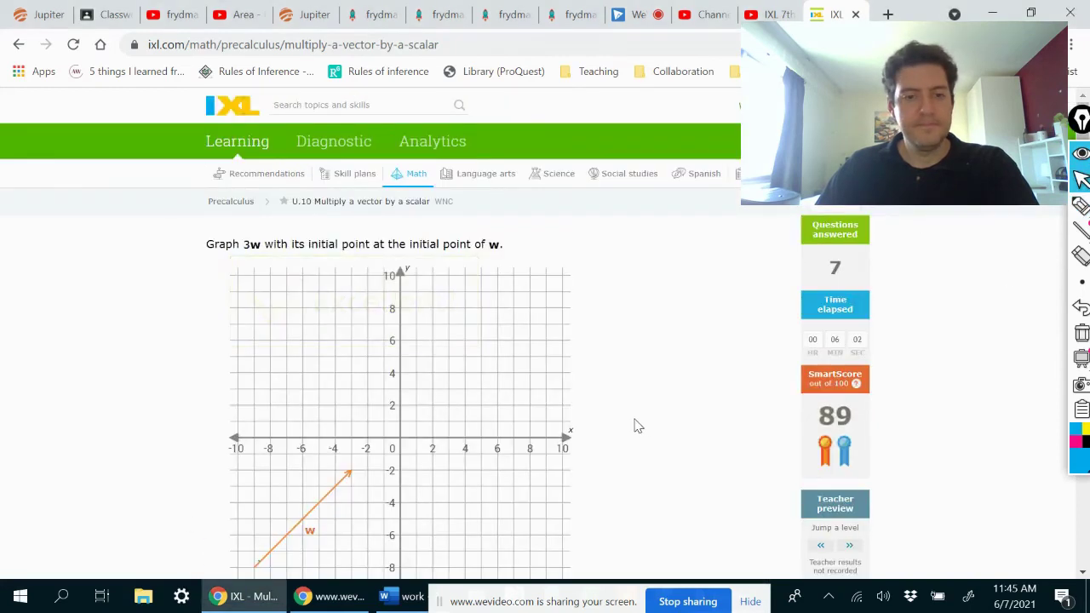
Step: Jump ahead one level into the Challenge Zone and bring the 3w graph question into view
scroll(639, 426, down, 1)
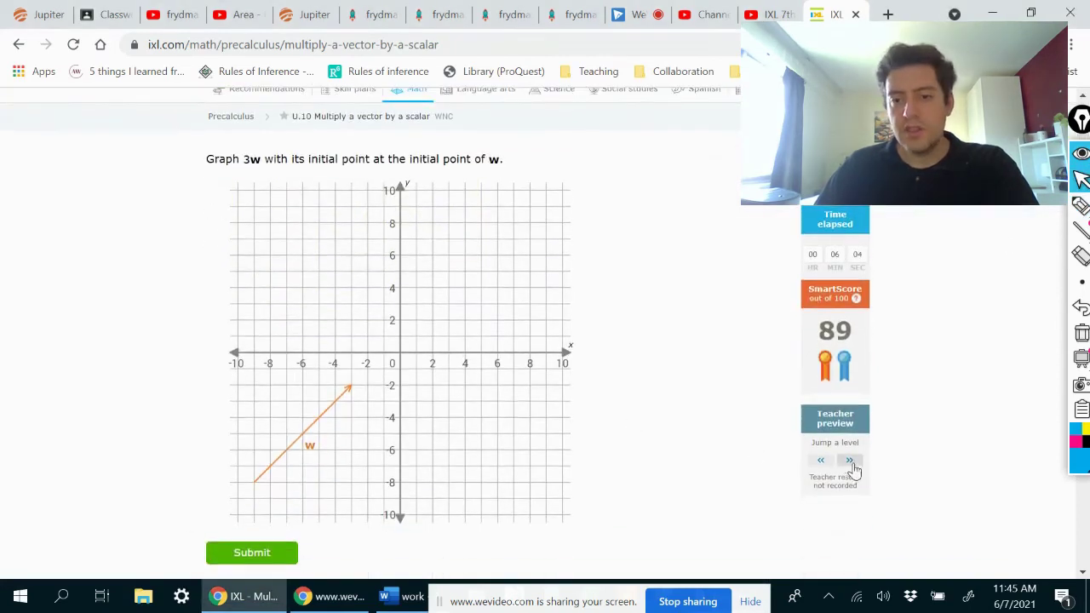
click(852, 460)
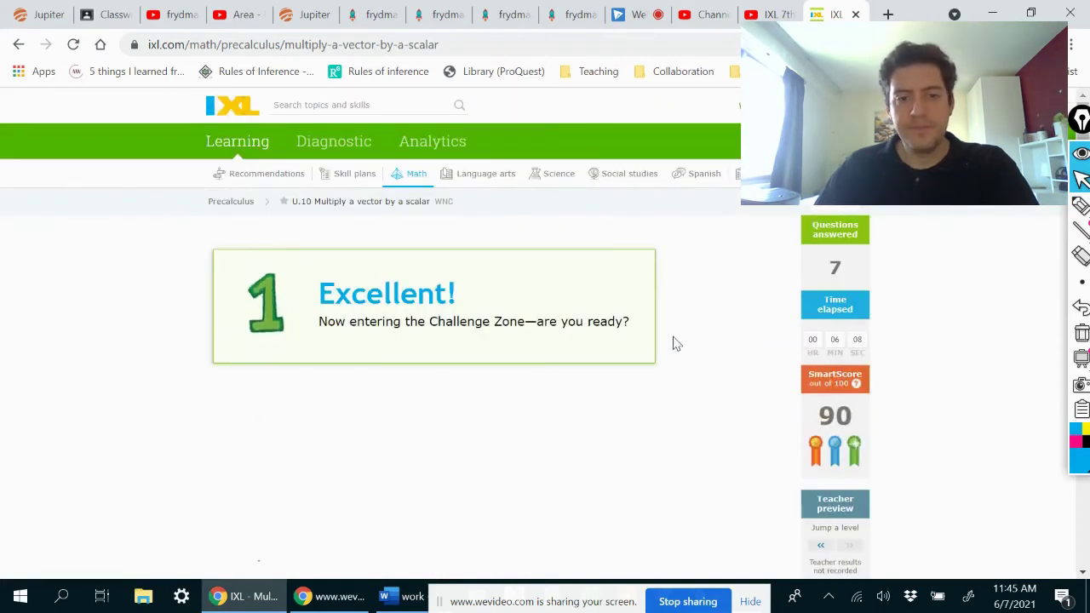
scroll(669, 345, down, 1)
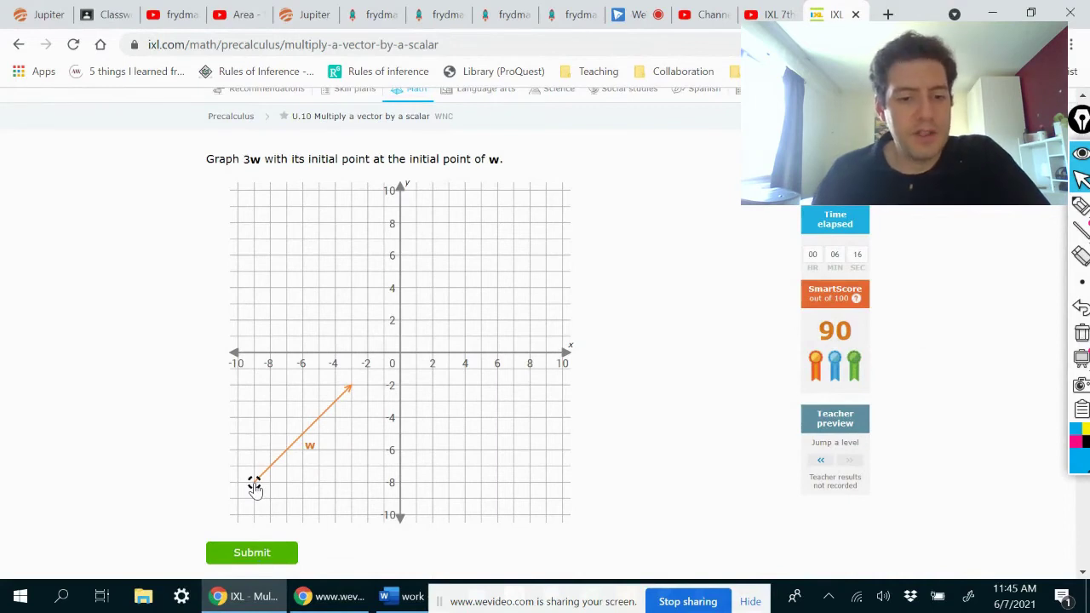
Step: Draw w's component arrows with the annotation pen from (-9, -8) to (-3, -8) and to (-9, -2), and underline the scalar 3
click(1079, 206)
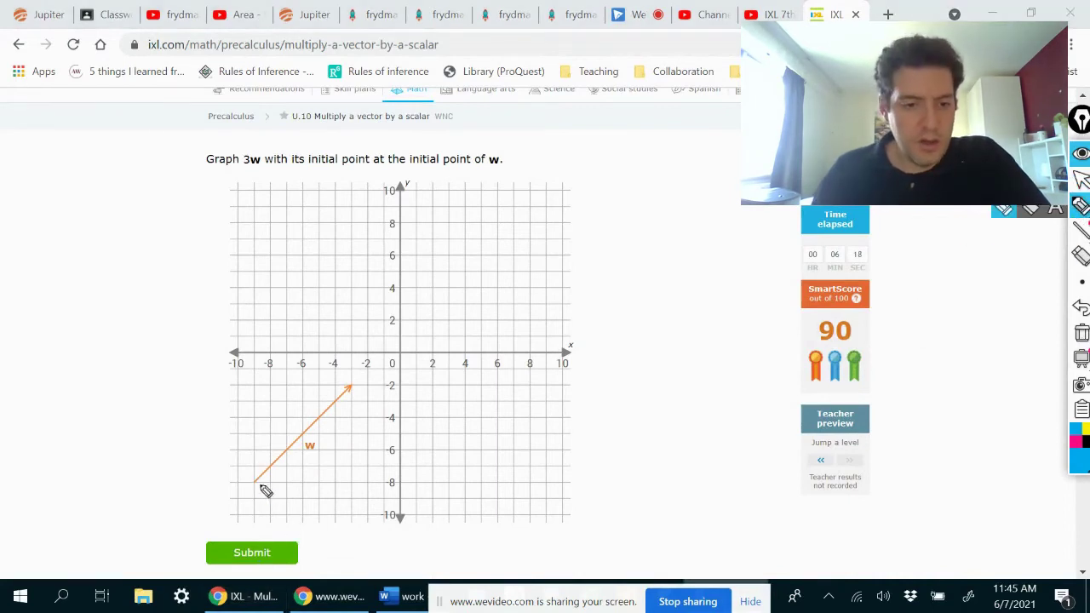
drag(259, 483, 347, 478)
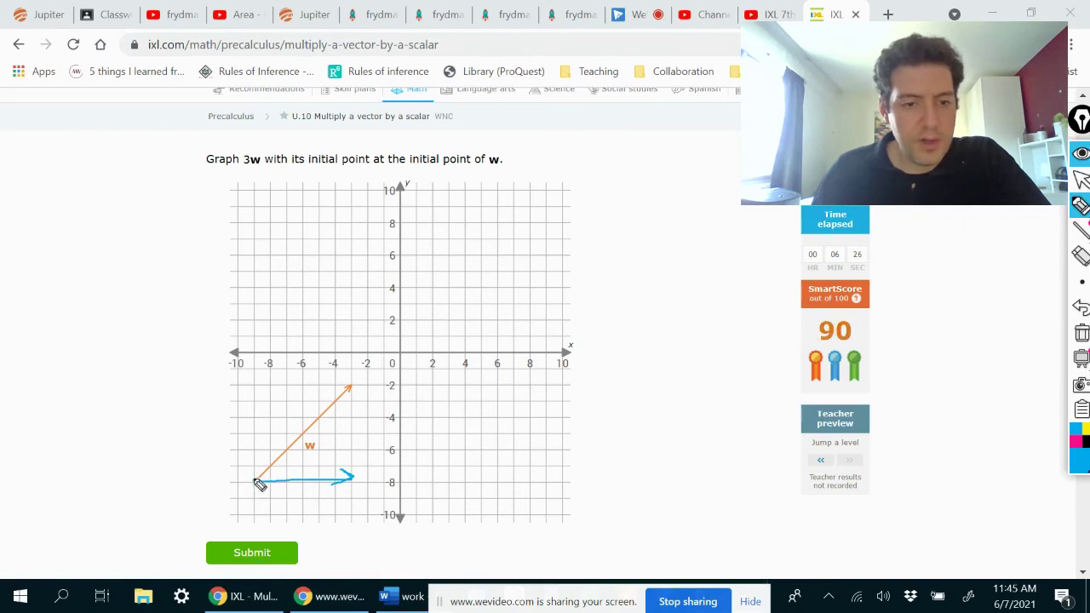
mouse_move(259, 467)
mouse_down()
mouse_move(258, 387)
mouse_move(267, 395)
mouse_up()
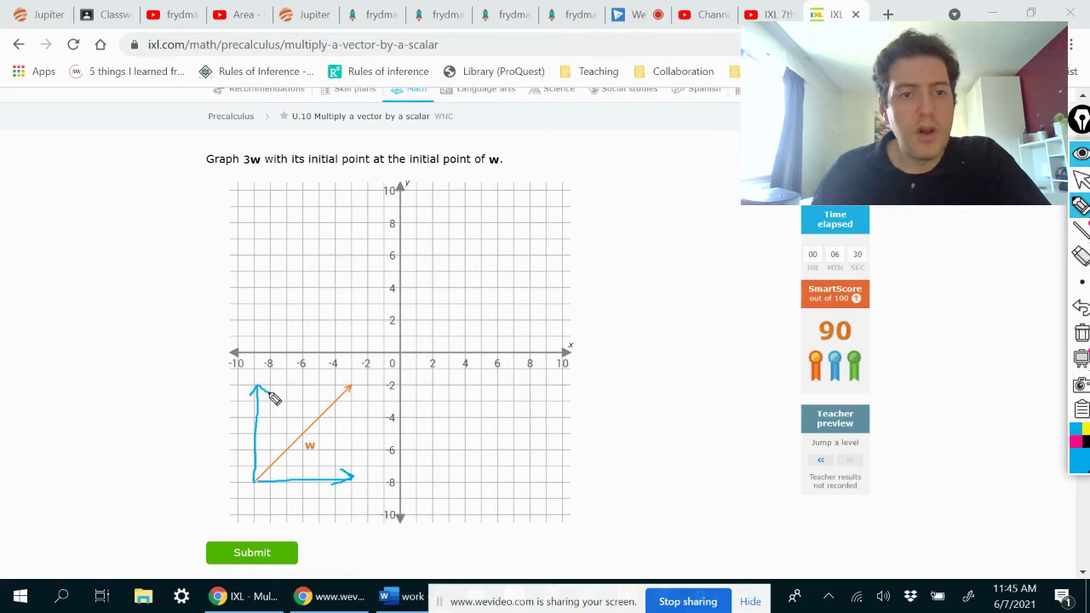
drag(243, 163, 252, 163)
Step: Graph 3w as a vector from (-9, -8) to (9, 10) and submit the graph
click(1081, 180)
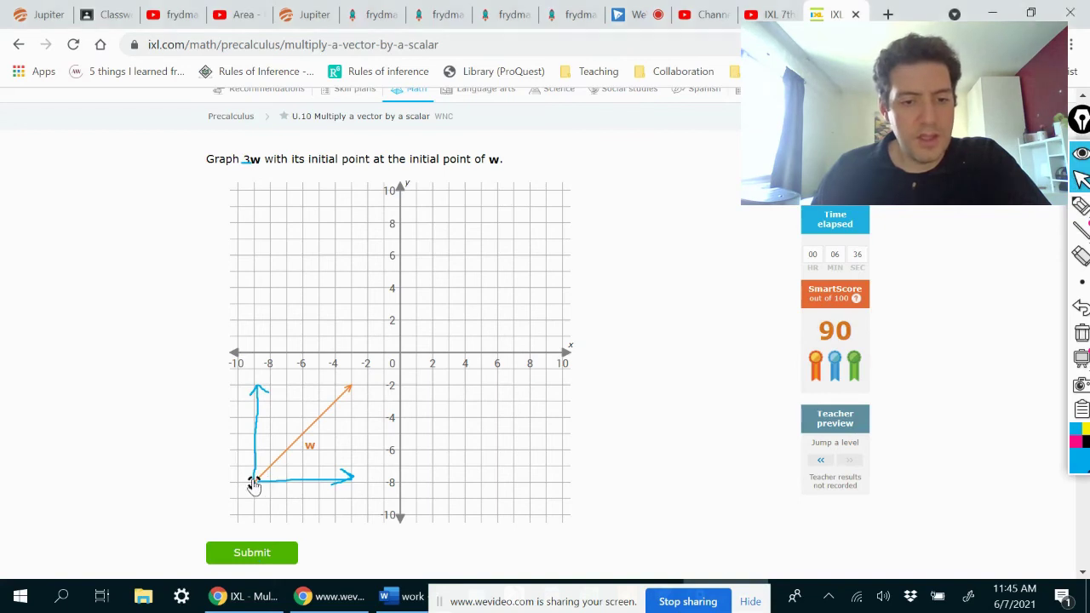
mouse_move(320, 485)
mouse_down()
mouse_move(553, 492)
mouse_move(544, 194)
mouse_up()
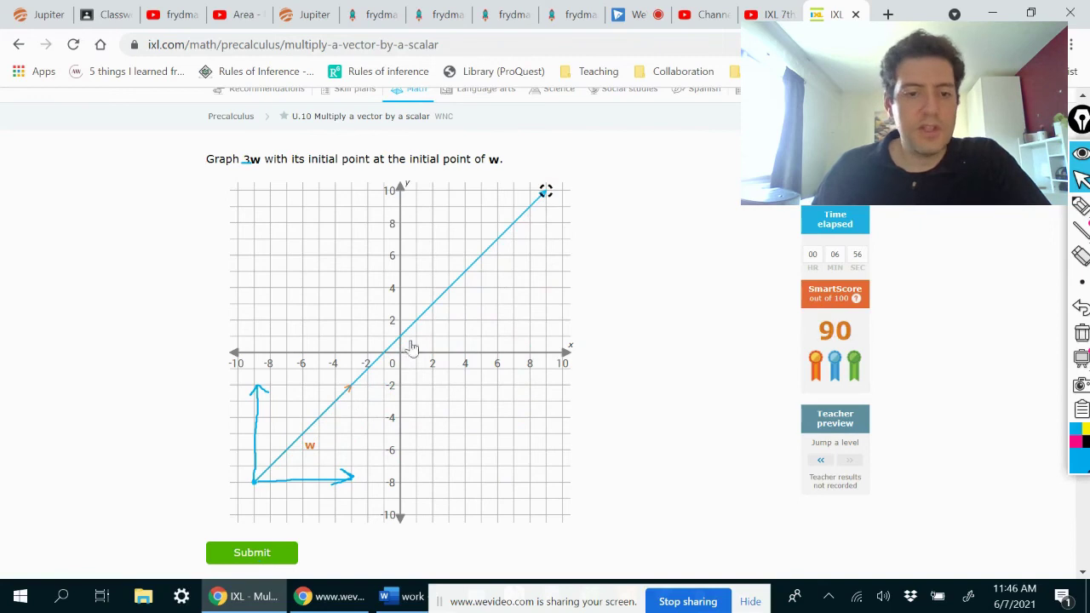
mouse_move(1078, 200)
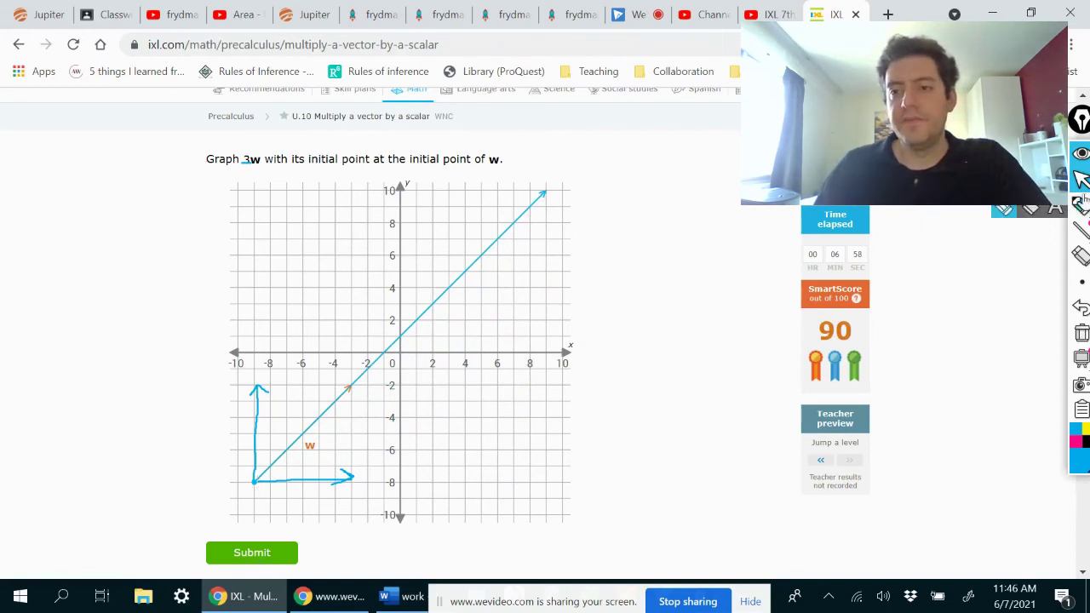
click(279, 556)
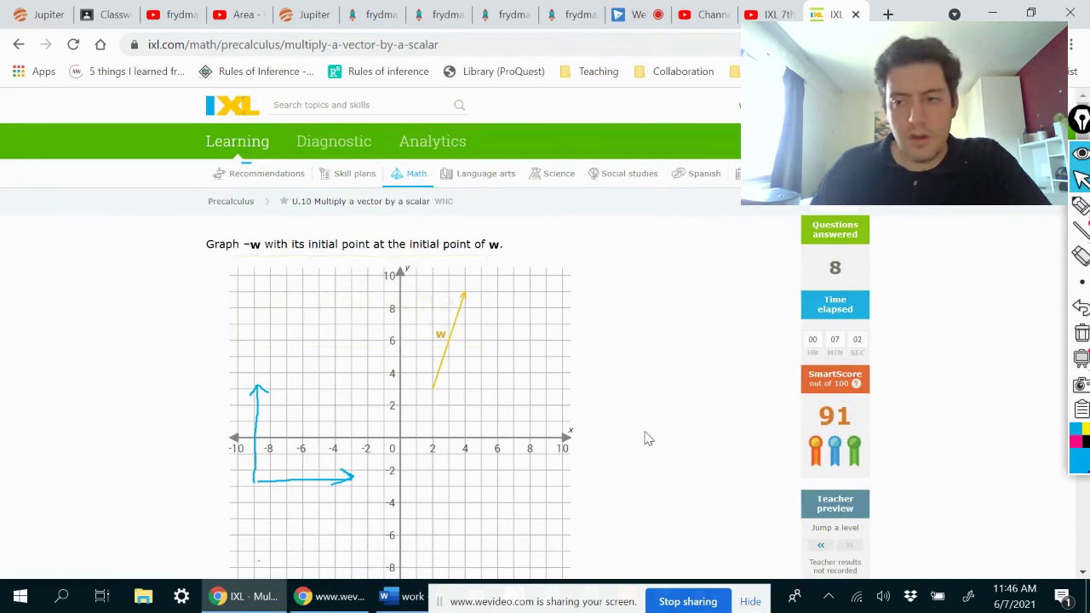
Step: Clear the pen marks, then graph −w as a vector from (2, 3) to (0, -3) and submit it
click(1081, 333)
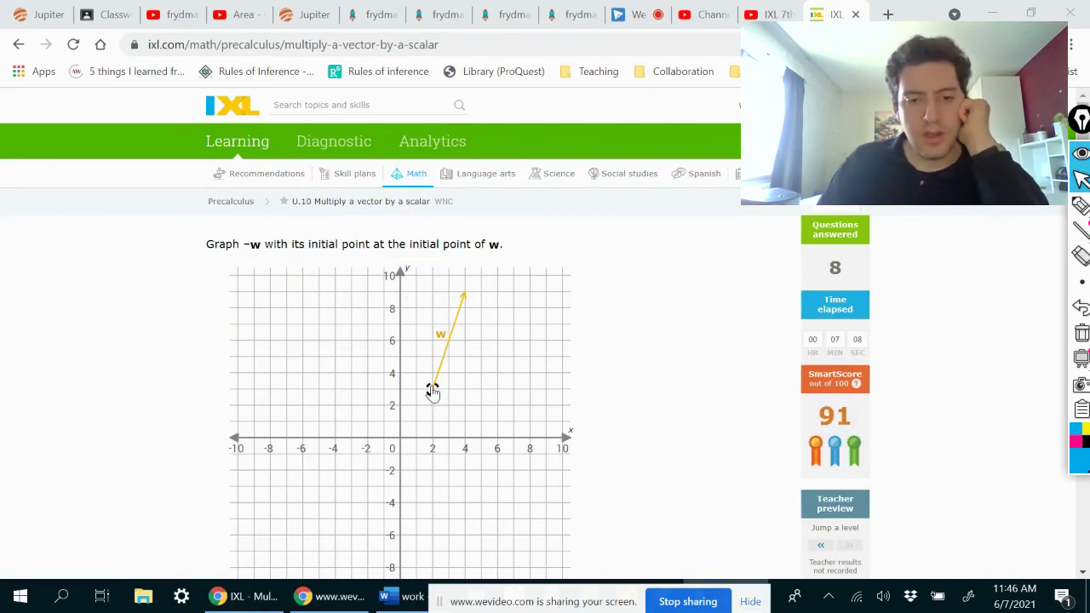
mouse_move(433, 390)
mouse_down()
mouse_move(465, 390)
mouse_move(433, 377)
mouse_move(431, 394)
mouse_move(433, 294)
mouse_up()
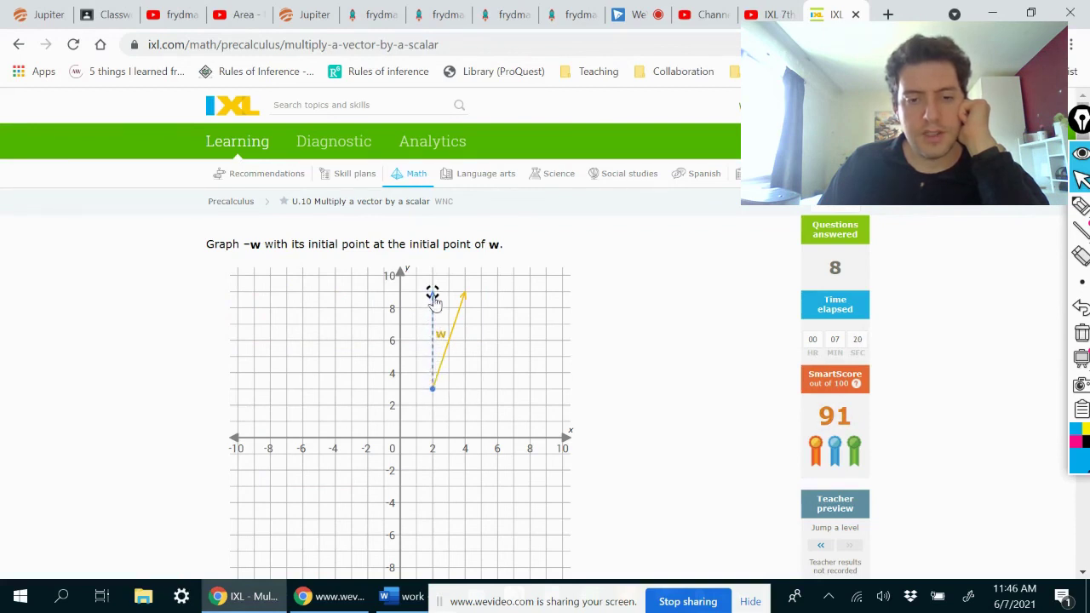
drag(433, 390, 433, 295)
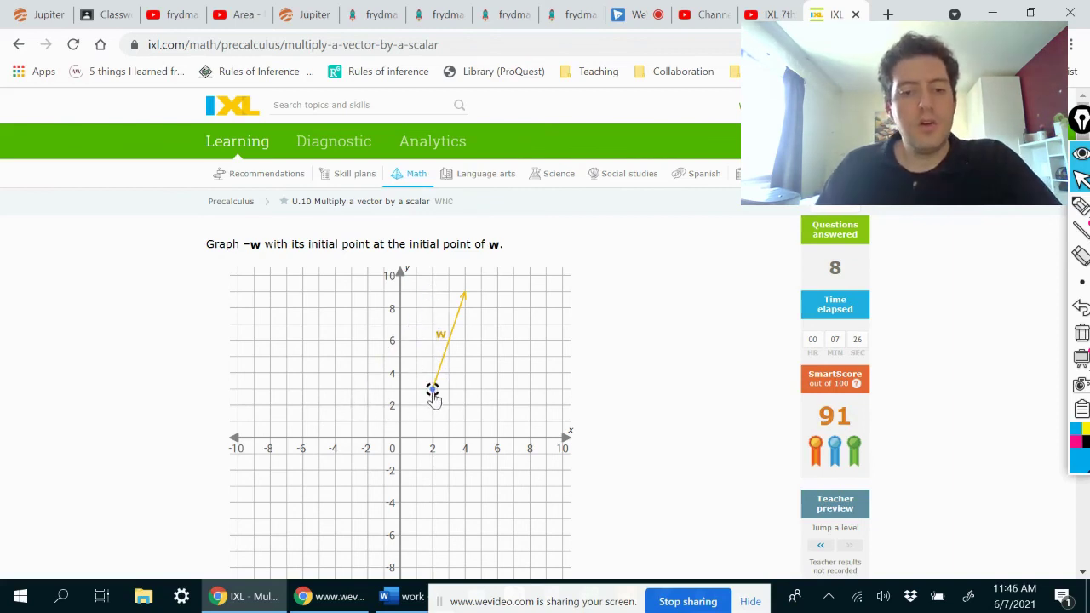
drag(433, 392, 400, 490)
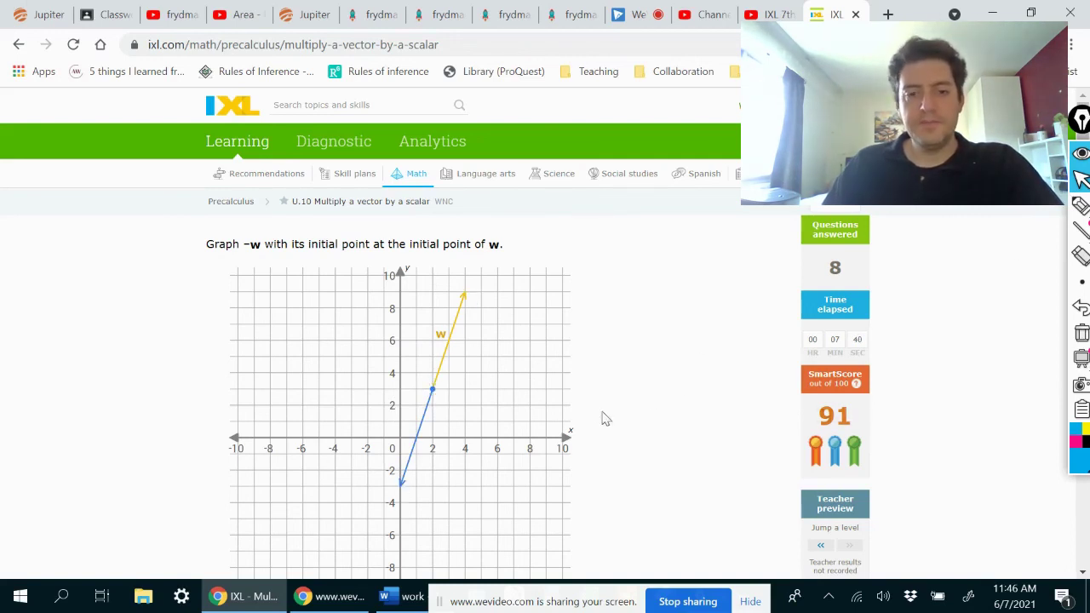
scroll(602, 418, down, 3)
click(267, 392)
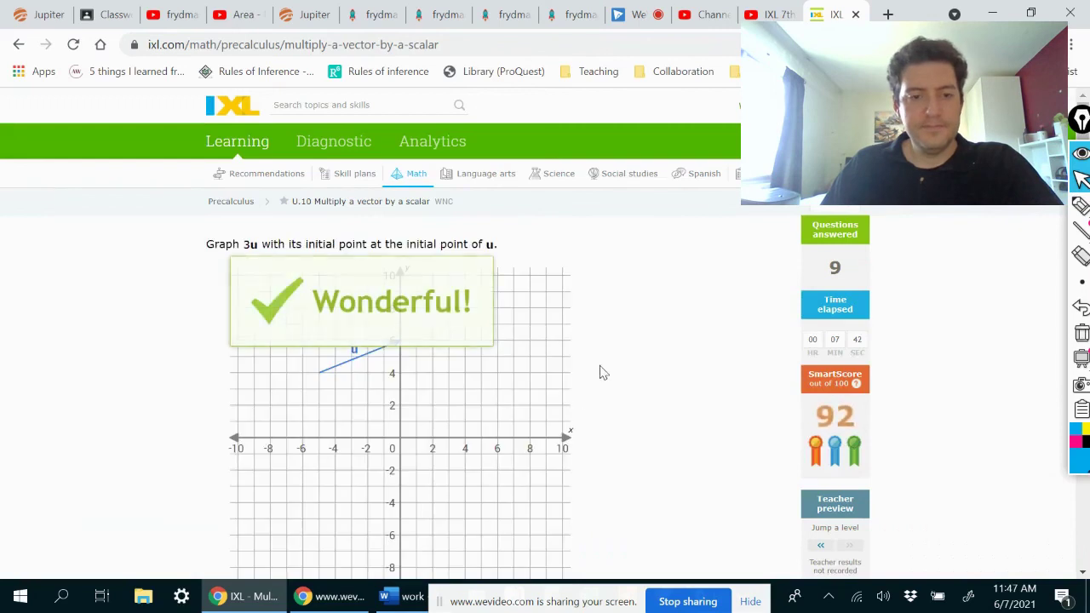
scroll(602, 373, down, 1)
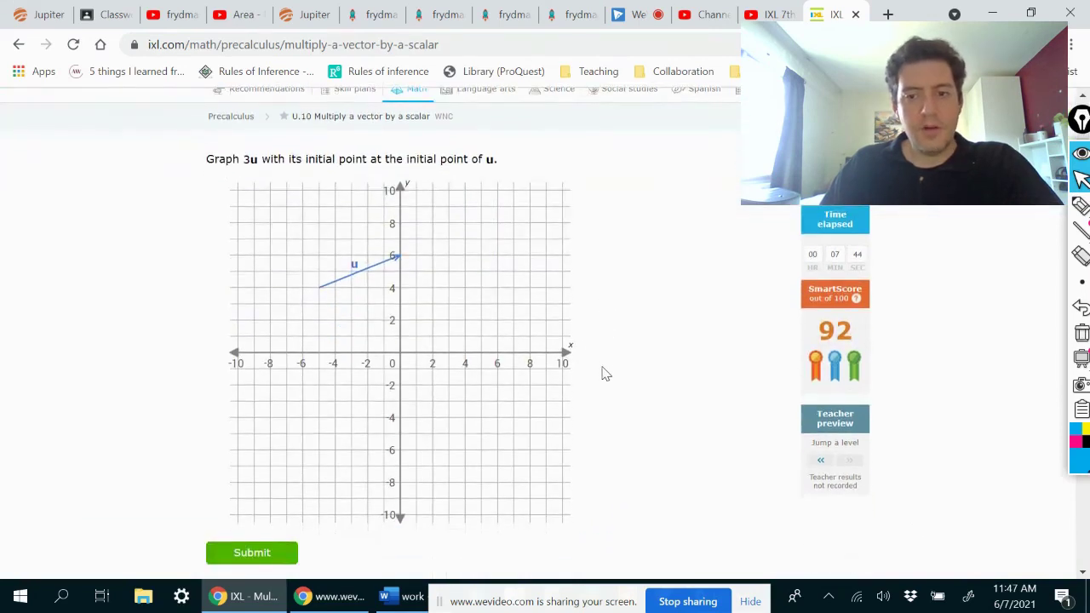